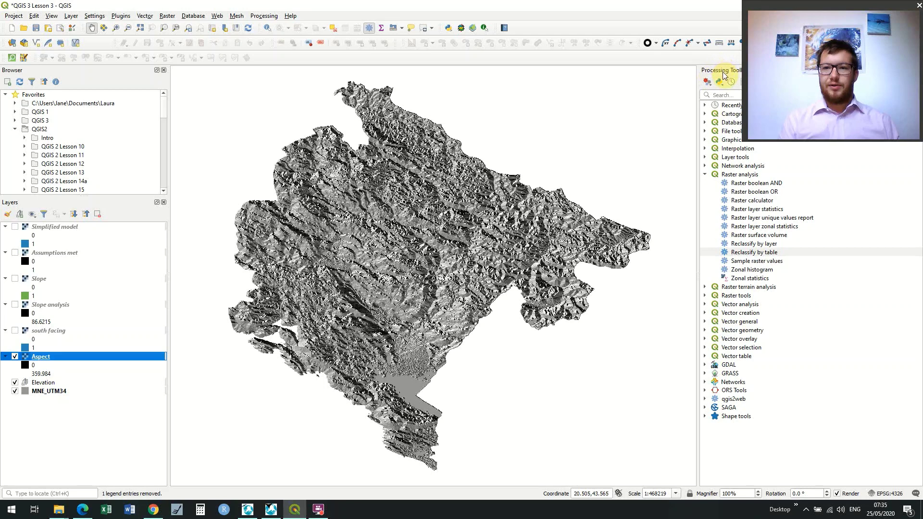
# Step: Launch Raster analysis > Reclassify by table with Aspect as input raster and centre its dialog
pyautogui.click(264, 17)
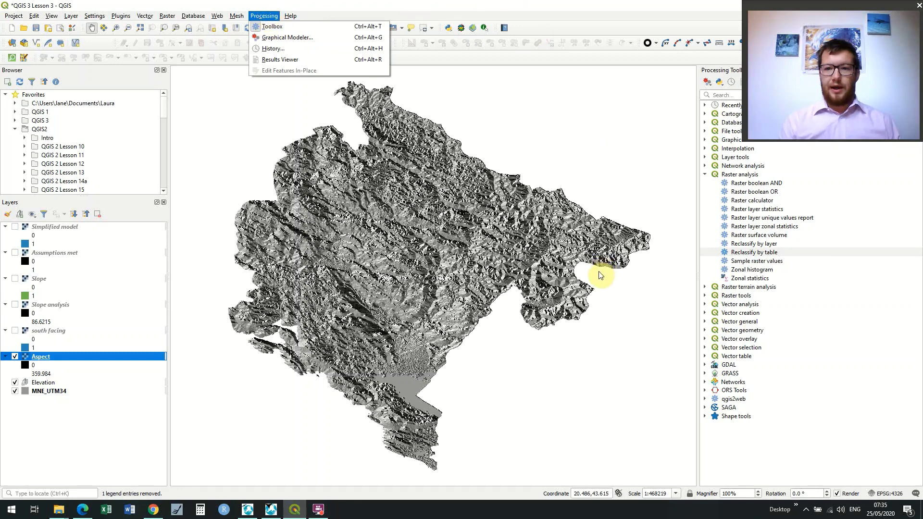
pyautogui.click(743, 178)
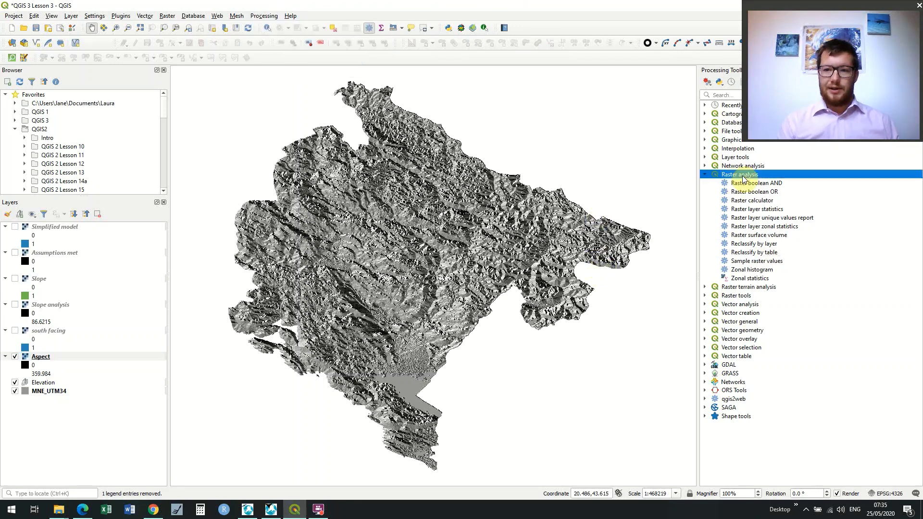
pyautogui.doubleClick(771, 253)
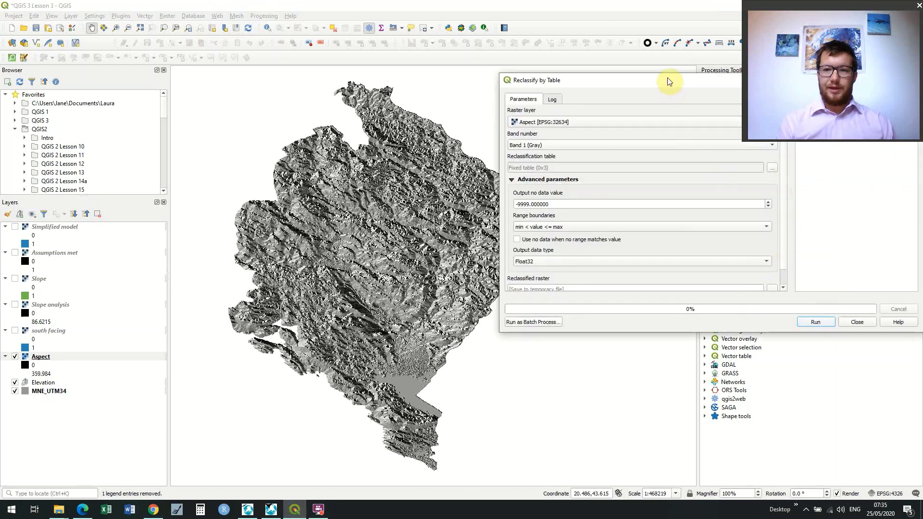
pyautogui.moveTo(662, 85); pyautogui.dragTo(485, 166)
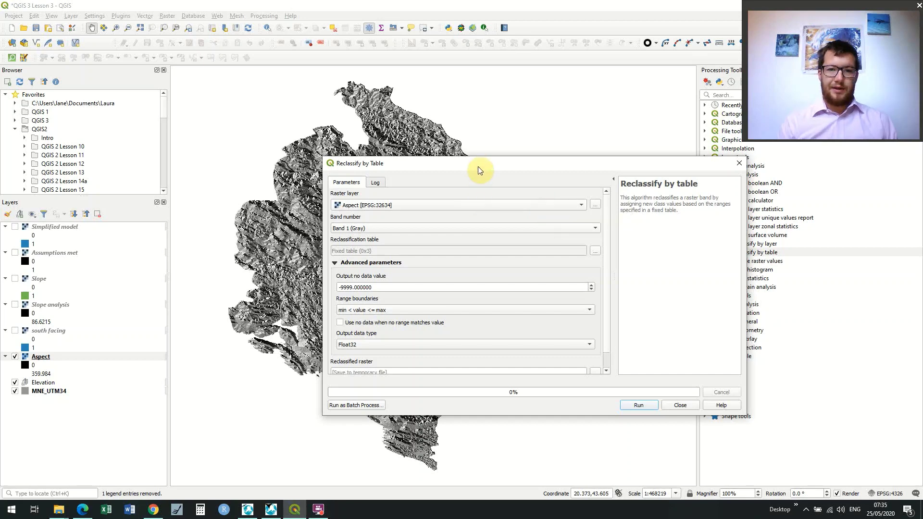
pyautogui.moveTo(478, 168); pyautogui.dragTo(443, 109)
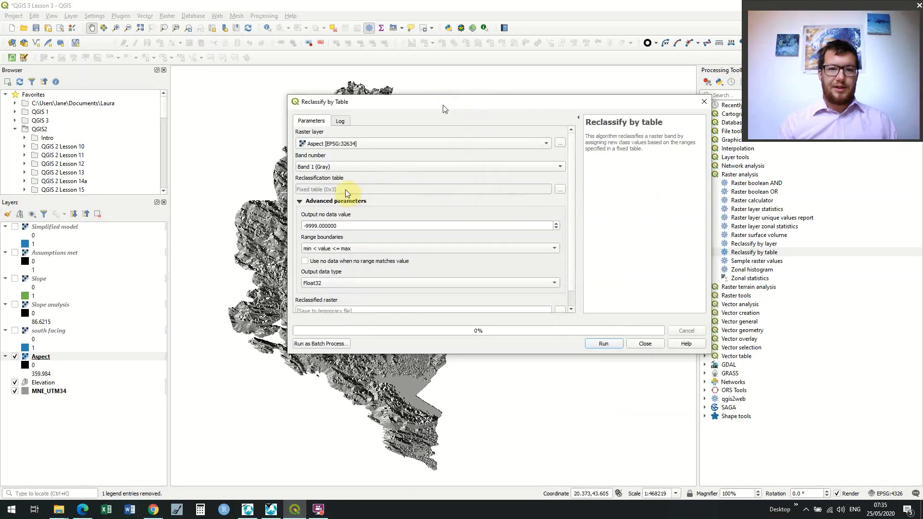
# Step: In the fixed reclassification table editor, add a first row mapping 315–360 to class 1
pyautogui.click(560, 192)
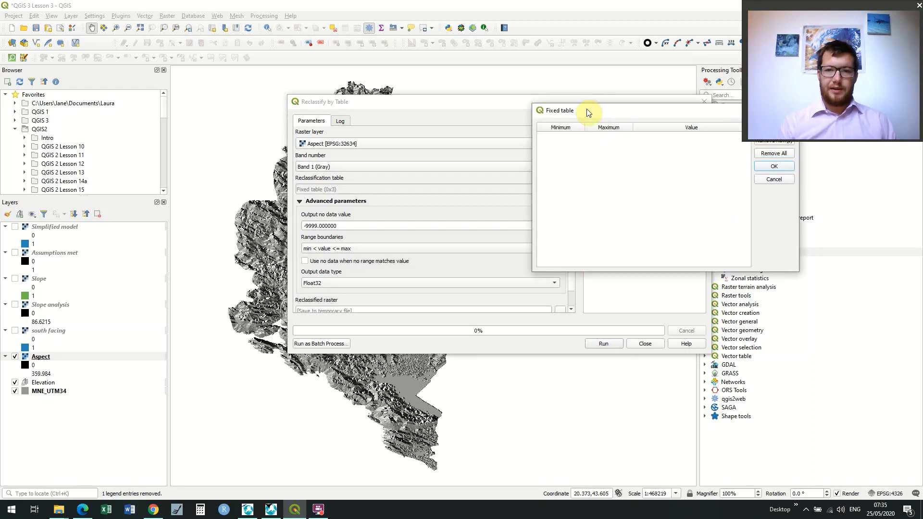
pyautogui.moveTo(586, 109); pyautogui.dragTo(432, 131)
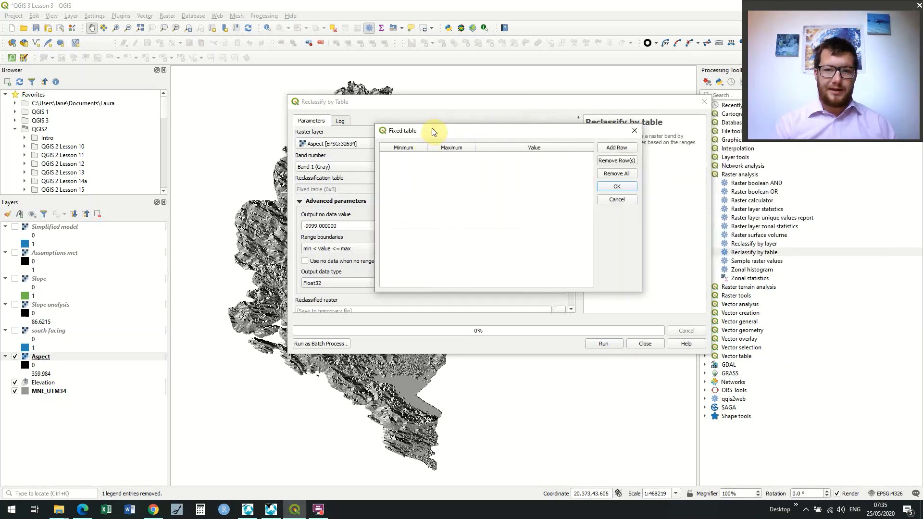
pyautogui.click(618, 149)
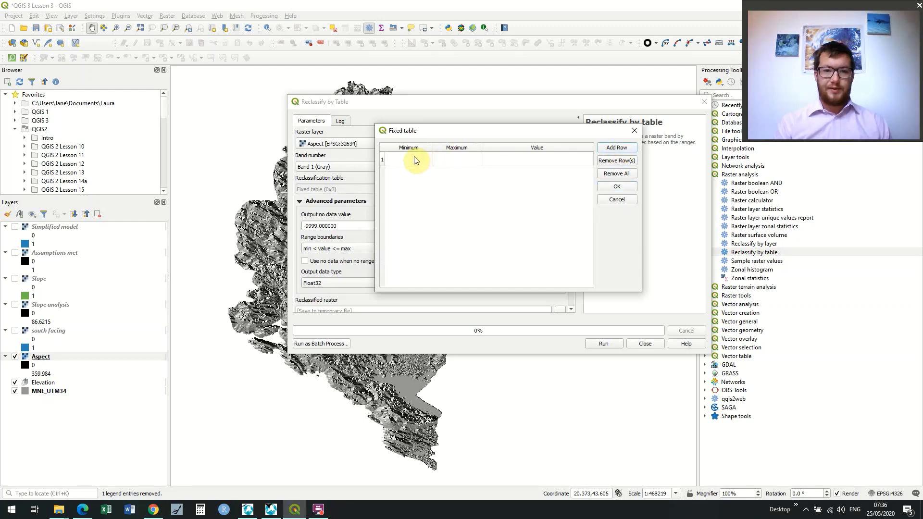
pyautogui.doubleClick(414, 157)
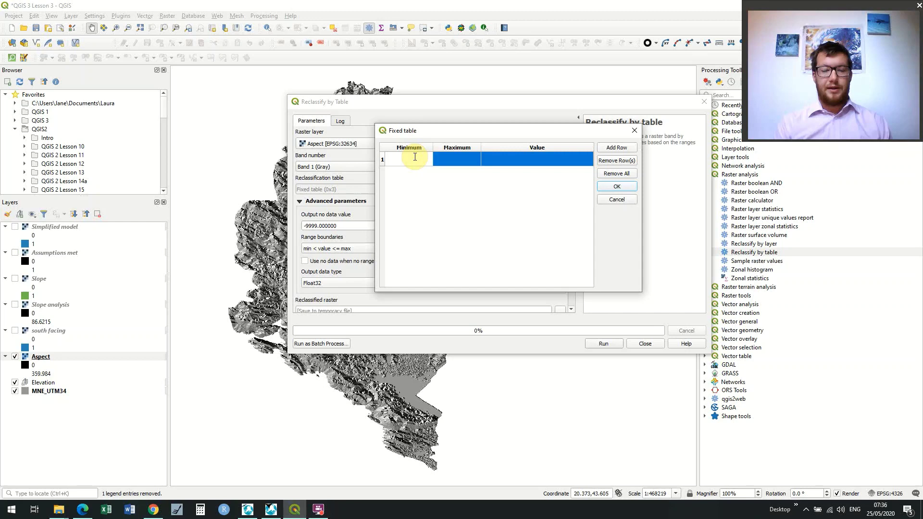
pyautogui.write('315')
pyautogui.click(457, 158)
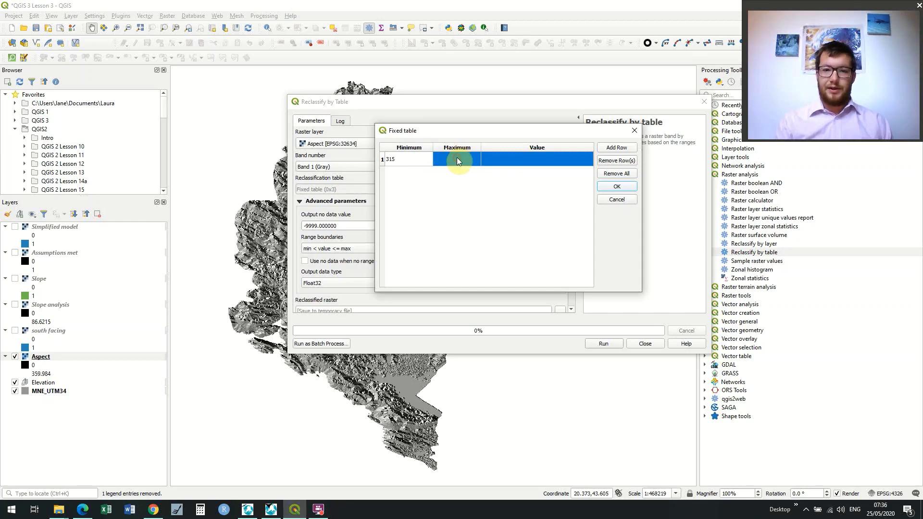
pyautogui.write('360')
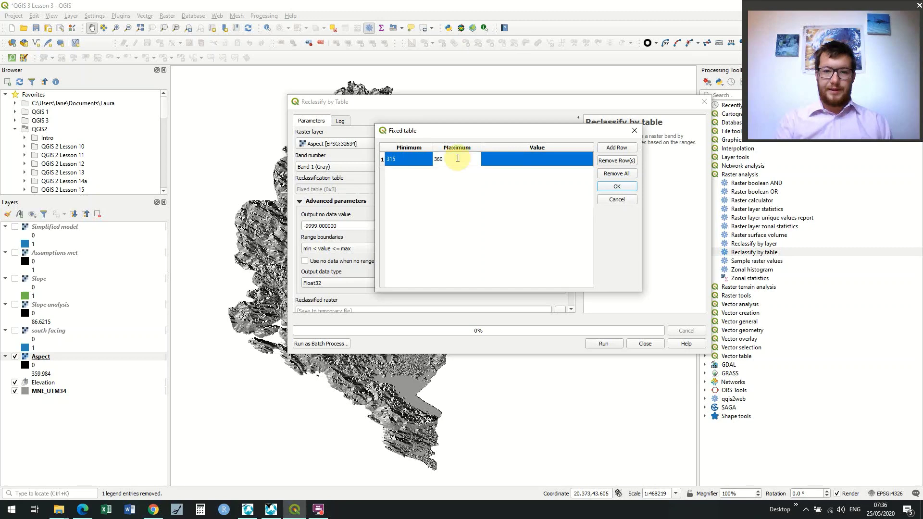
pyautogui.click(540, 160)
pyautogui.write('1')
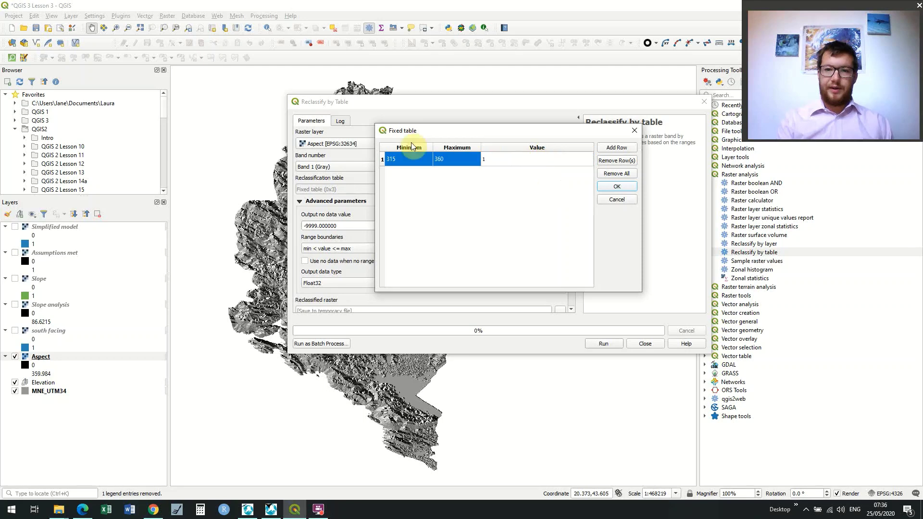
pyautogui.click(403, 166)
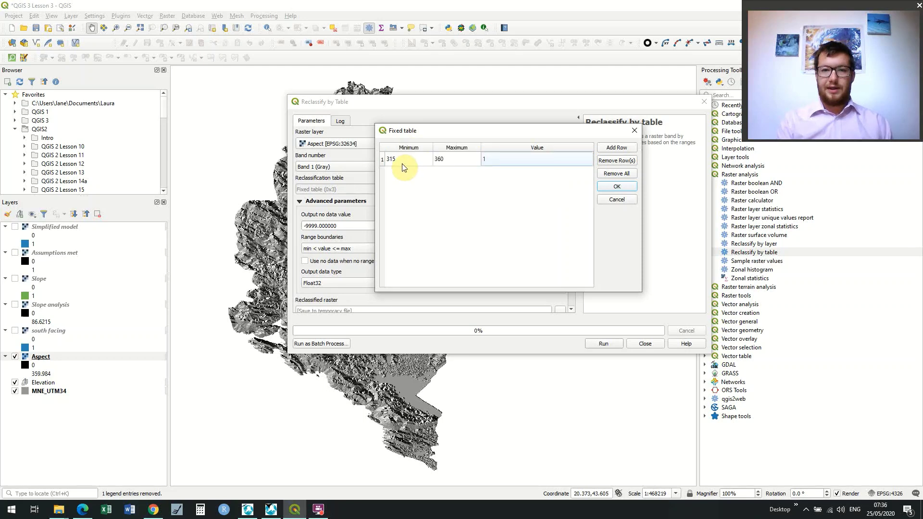
# Step: Add a second table row with minimum 0, maximum 45 and value 1
pyautogui.click(617, 148)
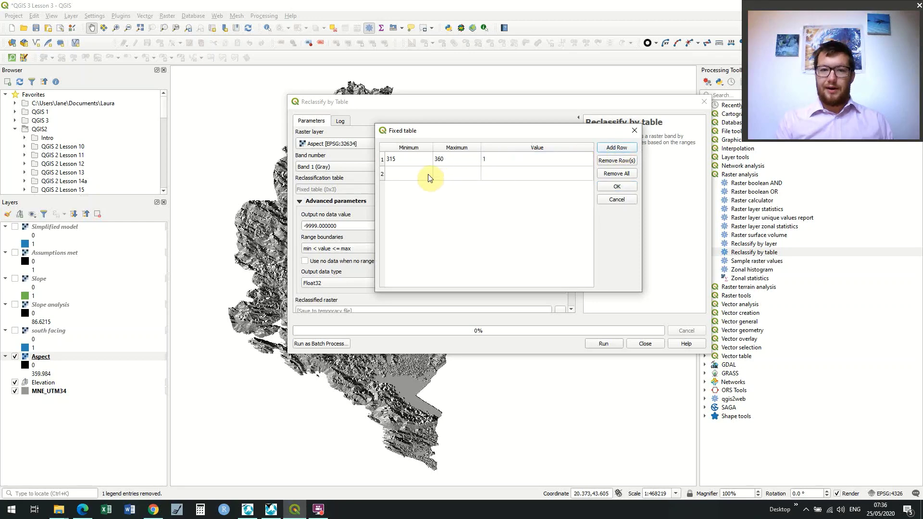
pyautogui.click(419, 173)
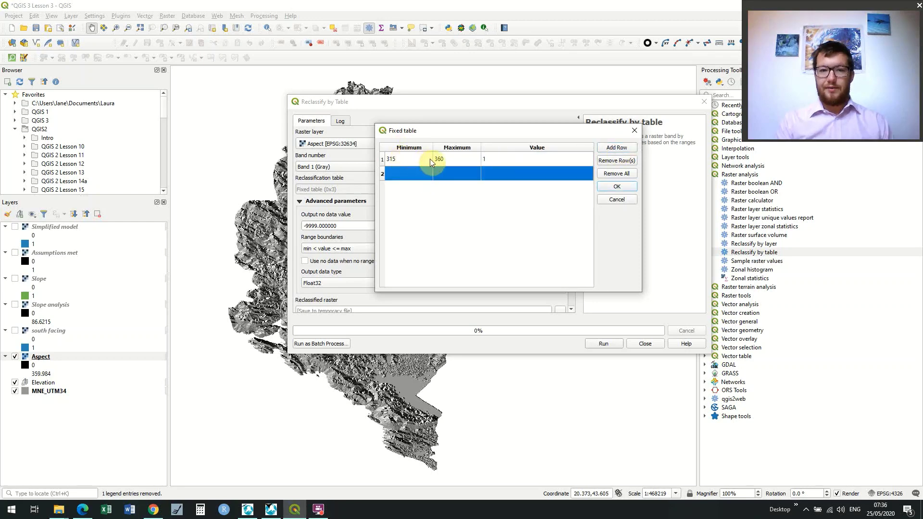
pyautogui.doubleClick(410, 175)
pyautogui.write('0')
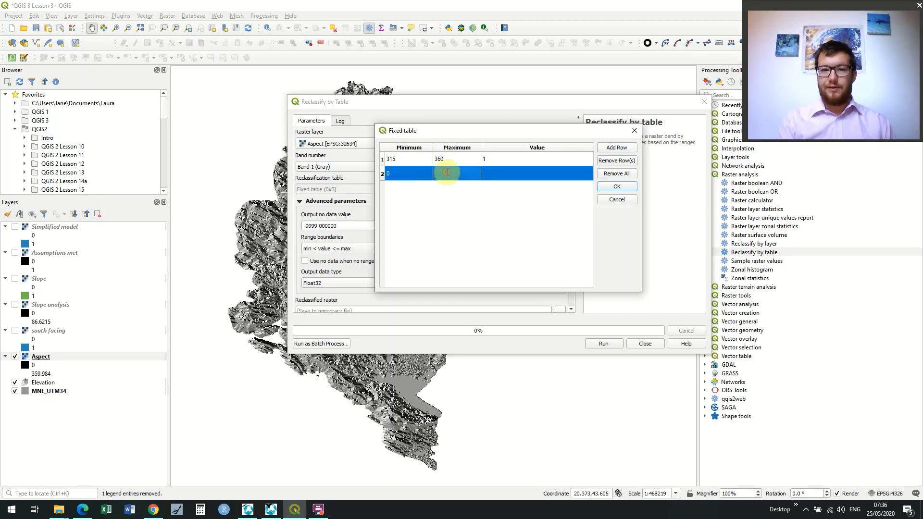
pyautogui.doubleClick(446, 173)
pyautogui.write('45')
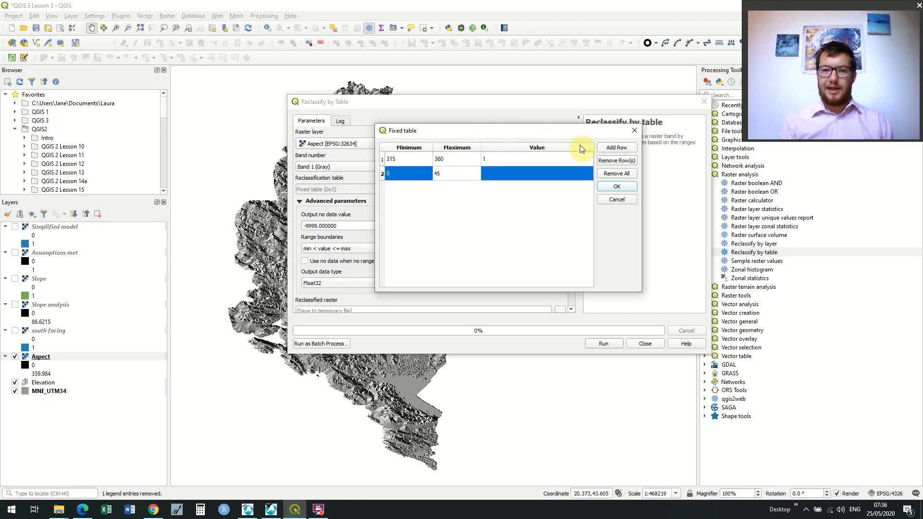
pyautogui.click(530, 172)
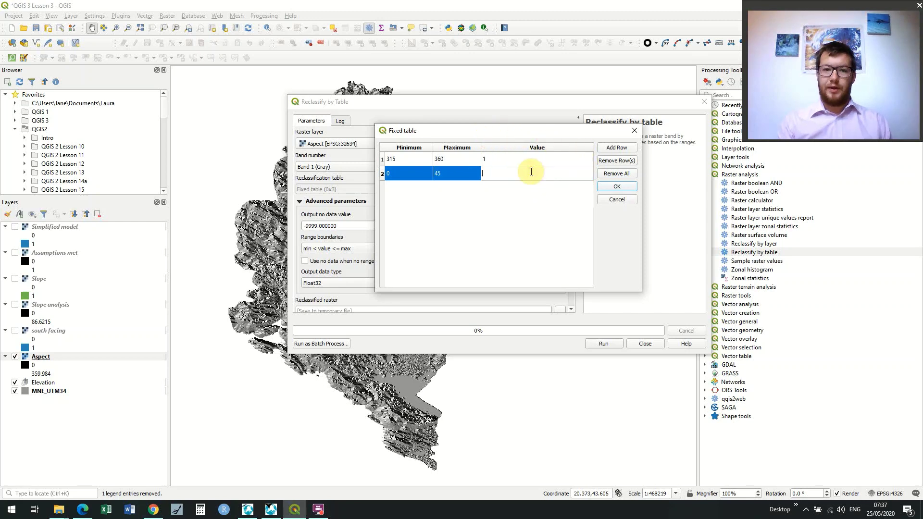
pyautogui.write('1')
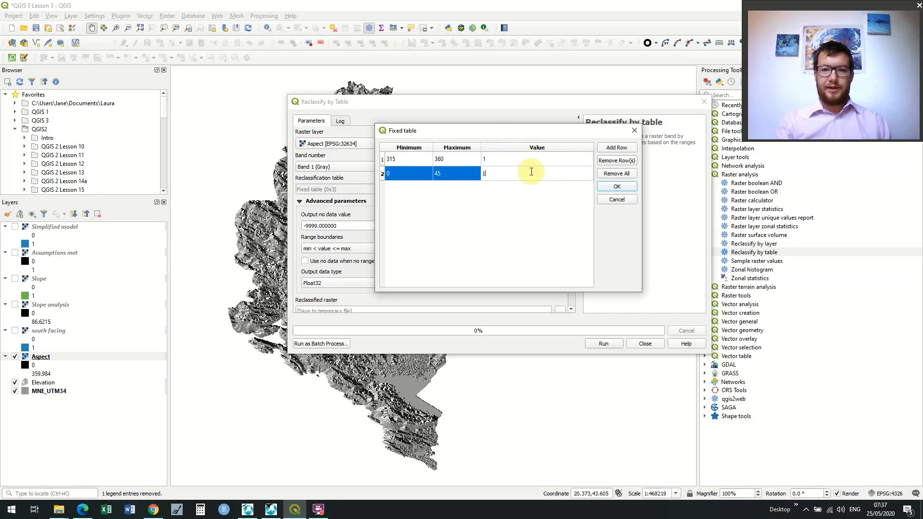
pyautogui.click(469, 186)
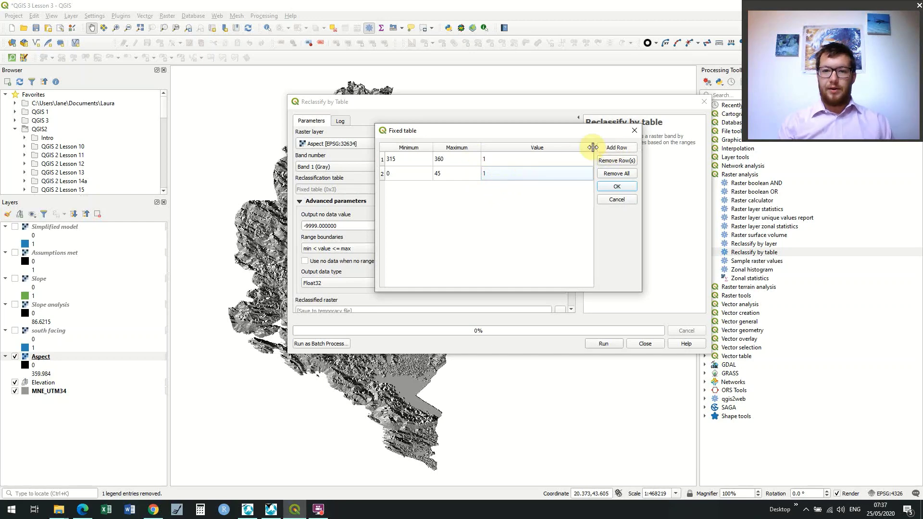
# Step: Add a third row mapping aspect 45–135 to class 2
pyautogui.click(630, 148)
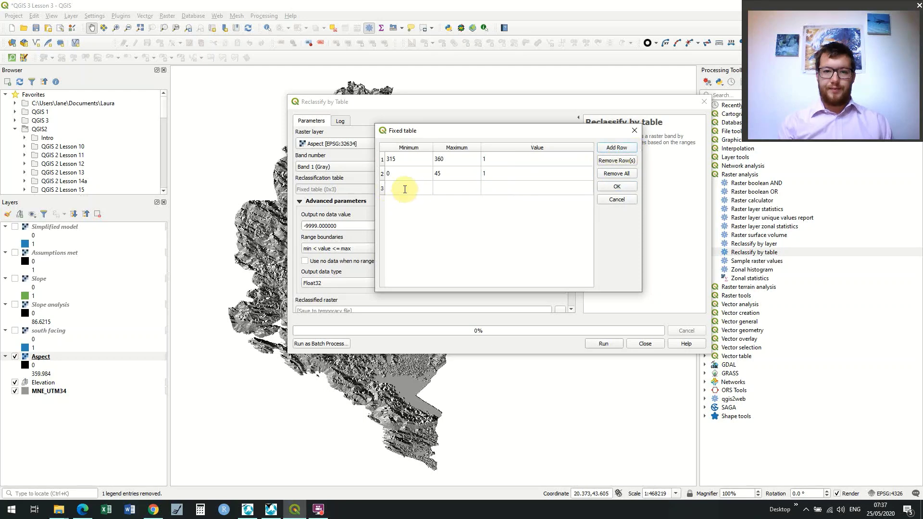
pyautogui.doubleClick(404, 189)
pyautogui.write('45')
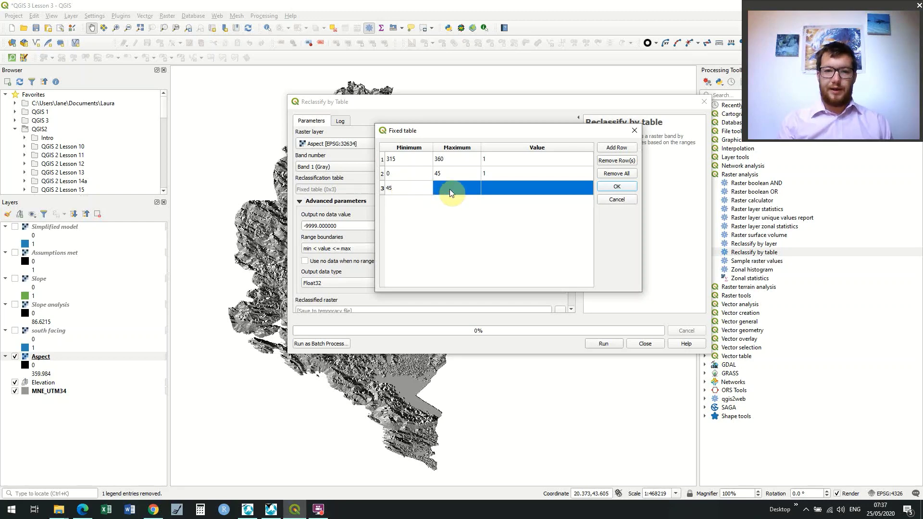
pyautogui.click(449, 189)
pyautogui.write('135')
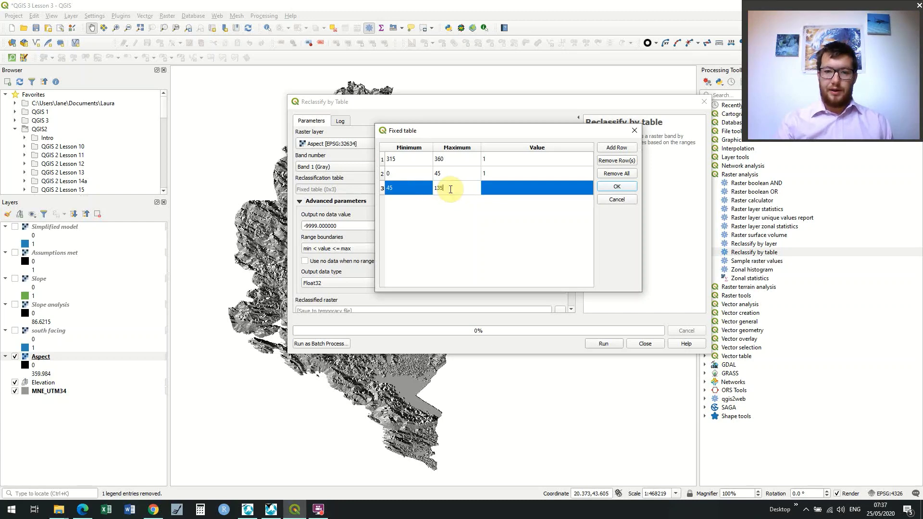
pyautogui.press('Return')
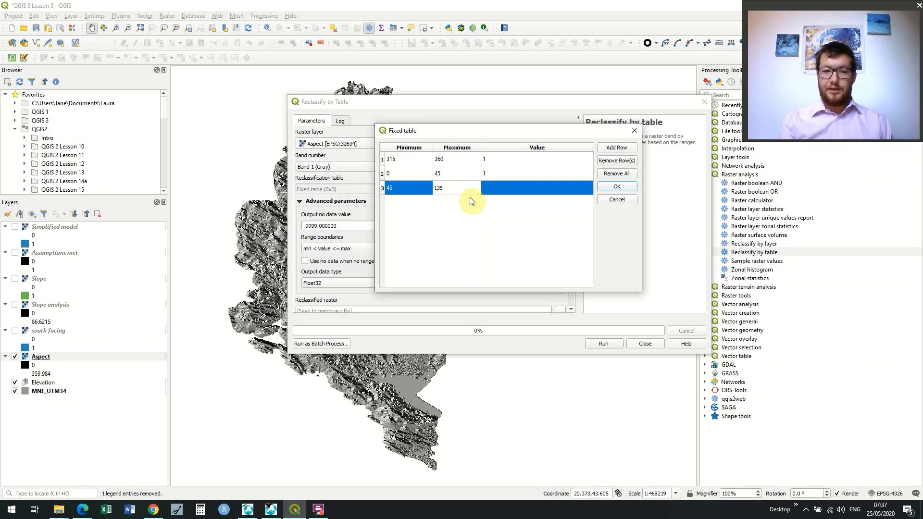
pyautogui.click(494, 190)
pyautogui.write('2')
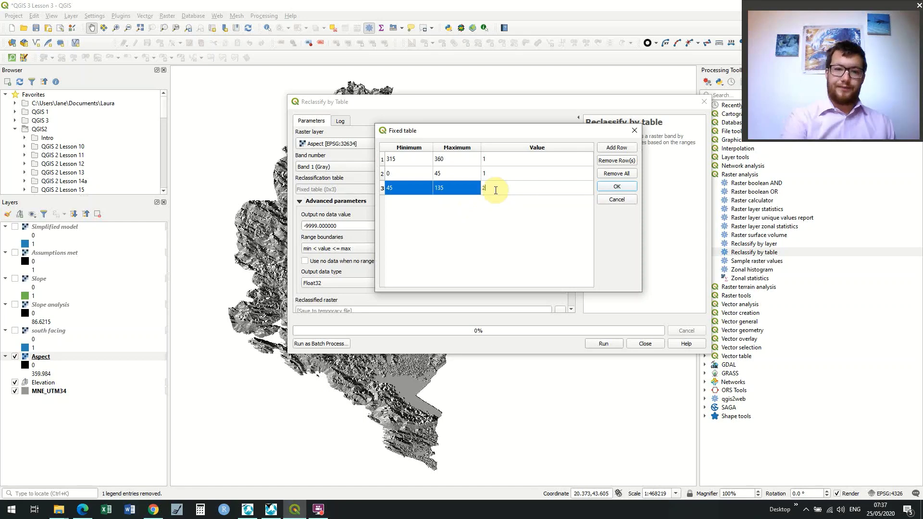
pyautogui.click(514, 209)
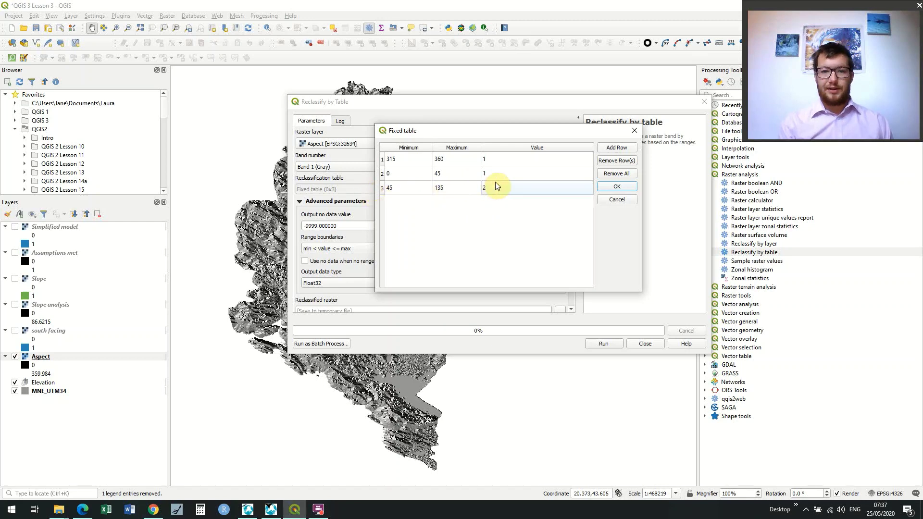
# Step: Add a fourth row mapping aspect 135–225 to class 3
pyautogui.click(627, 149)
pyautogui.doubleClick(423, 204)
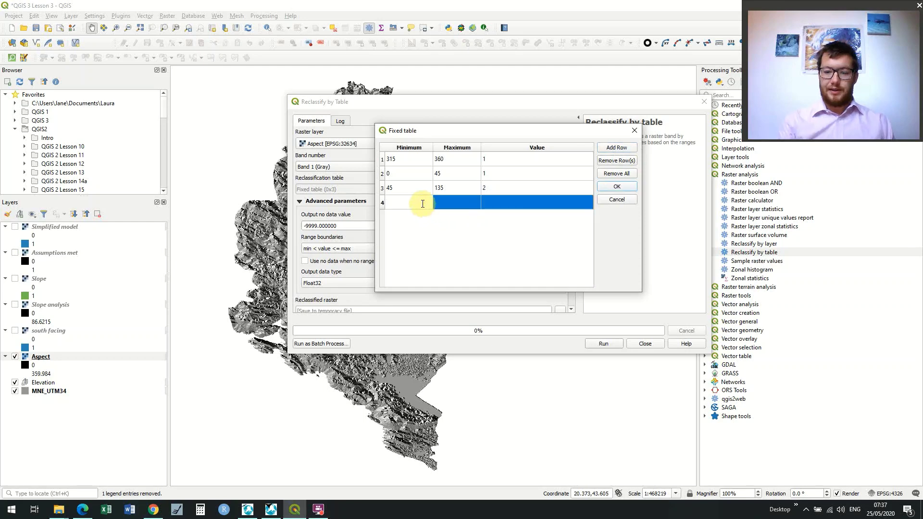
pyautogui.write('135')
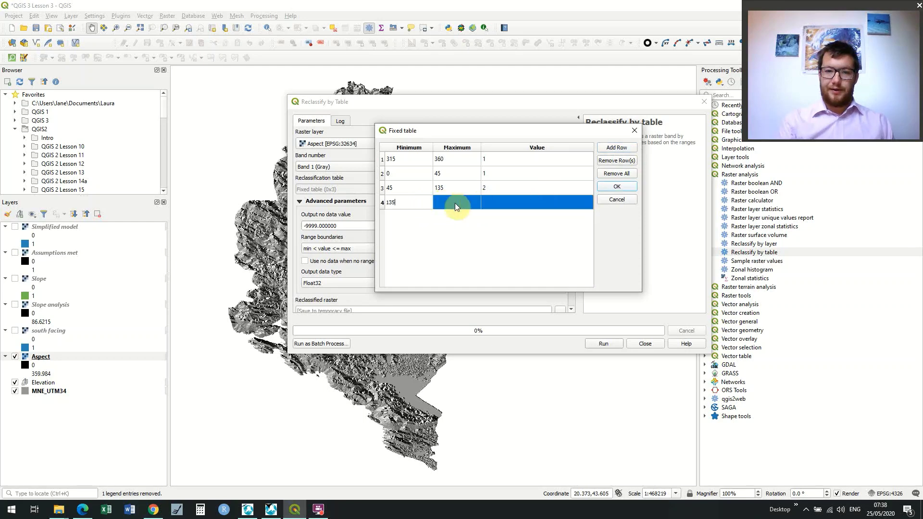
pyautogui.click(447, 203)
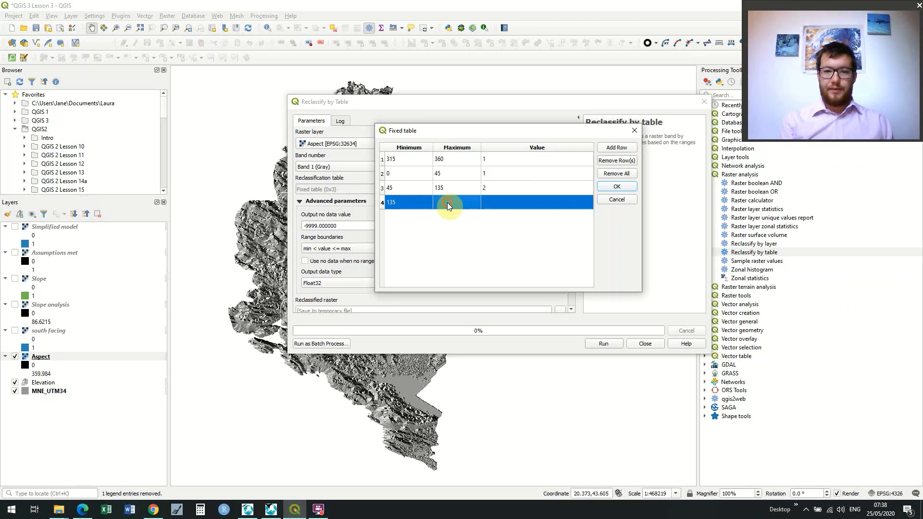
pyautogui.doubleClick(447, 203)
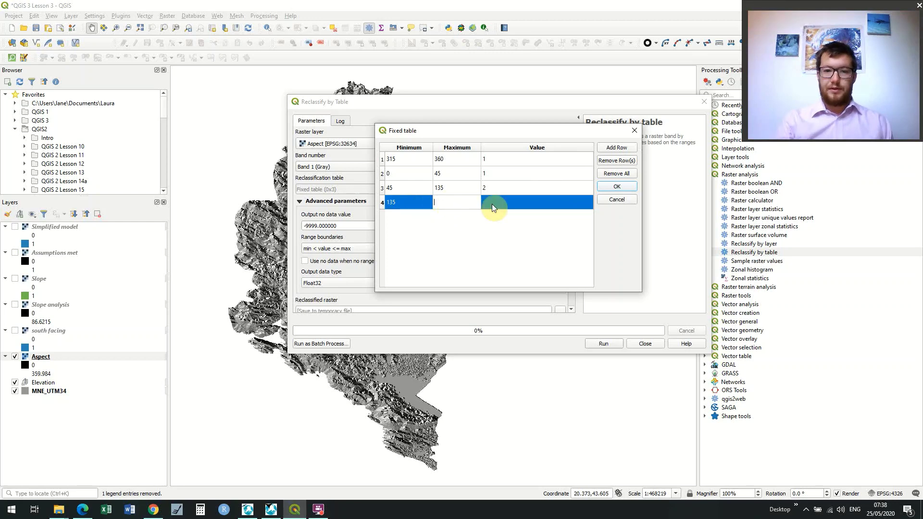
pyautogui.write('22')
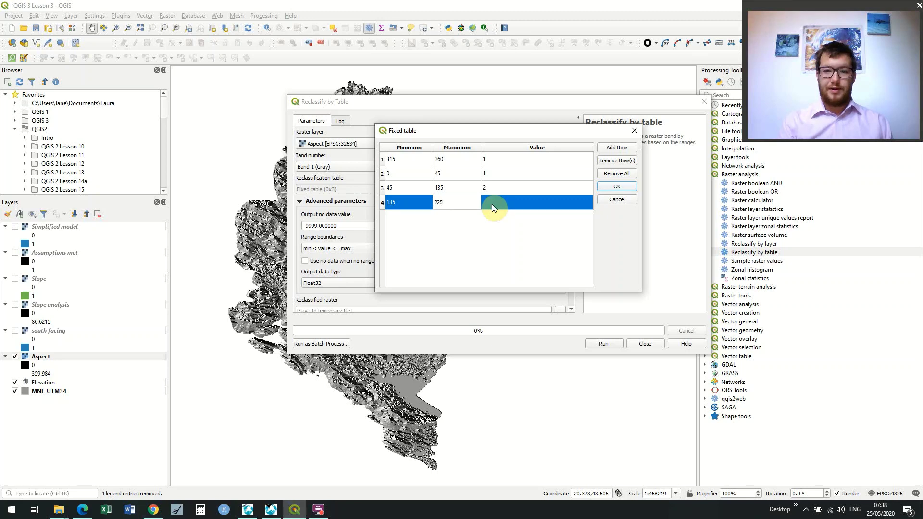
pyautogui.write('5')
pyautogui.press('Tab')
pyautogui.write('3')
pyautogui.click(537, 232)
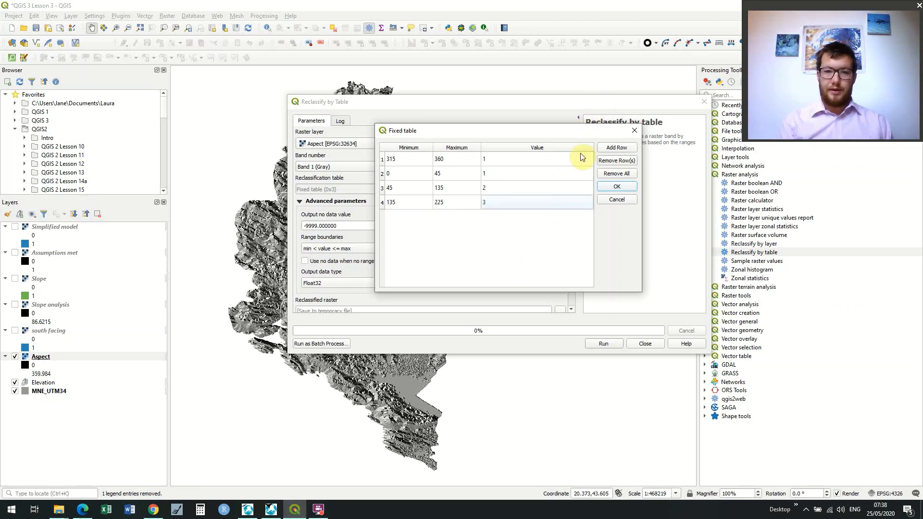
# Step: Add a fifth row mapping aspect 225–315 to class 4
pyautogui.click(616, 149)
pyautogui.doubleClick(407, 220)
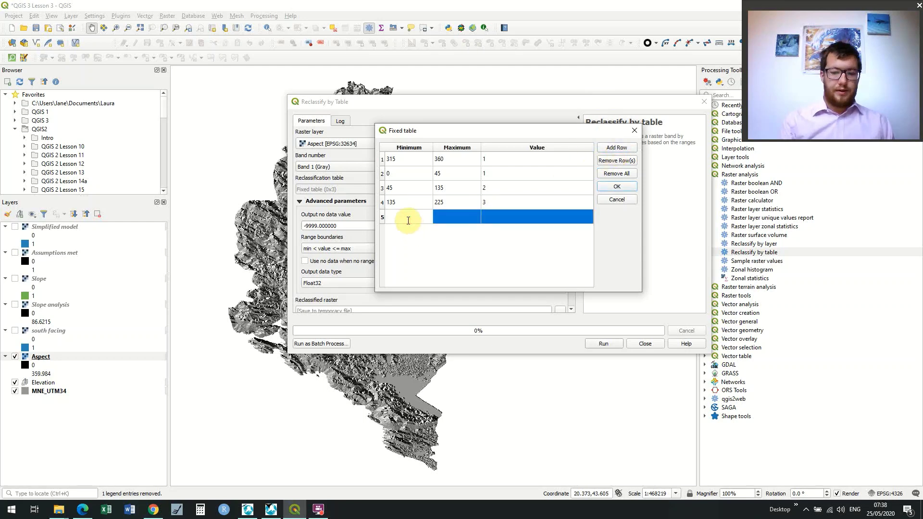
pyautogui.write('225')
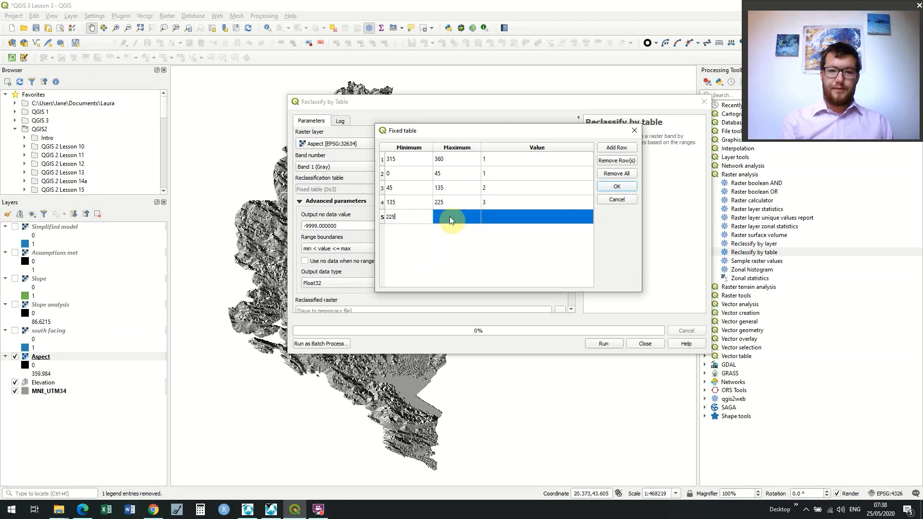
pyautogui.click(449, 216)
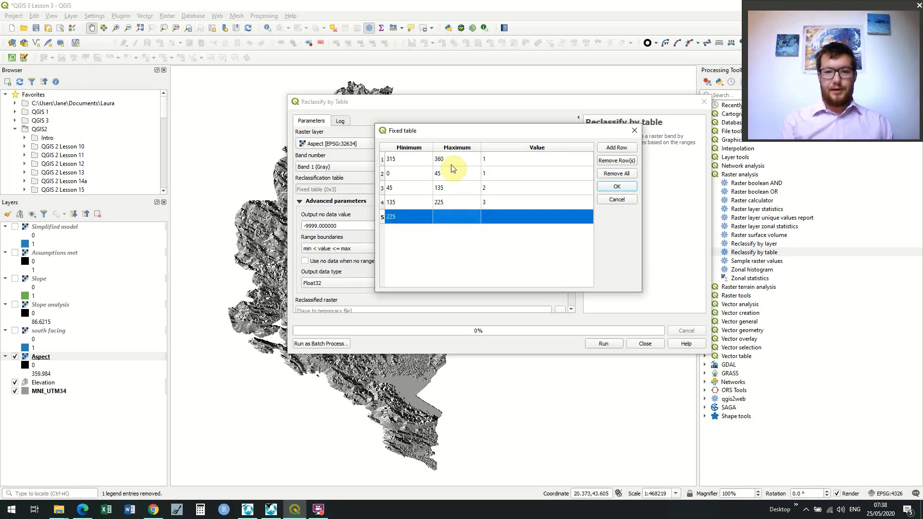
pyautogui.doubleClick(455, 215)
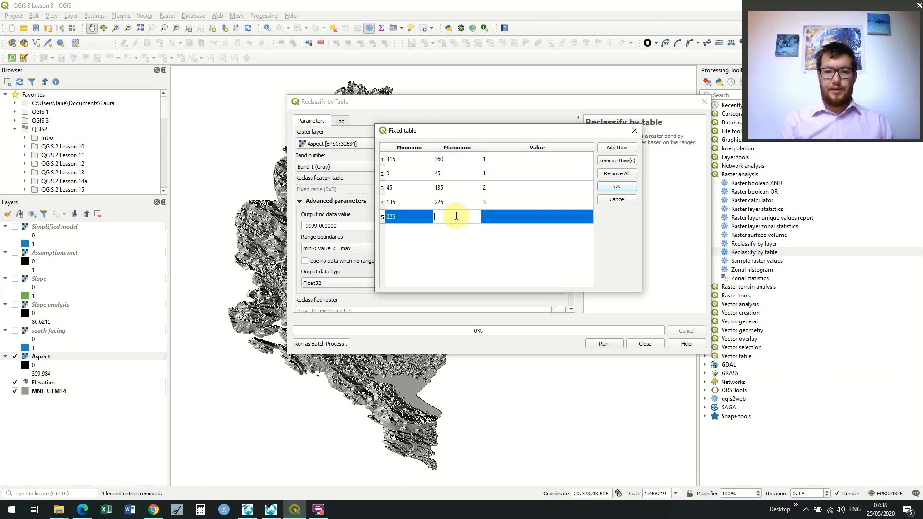
pyautogui.write('315')
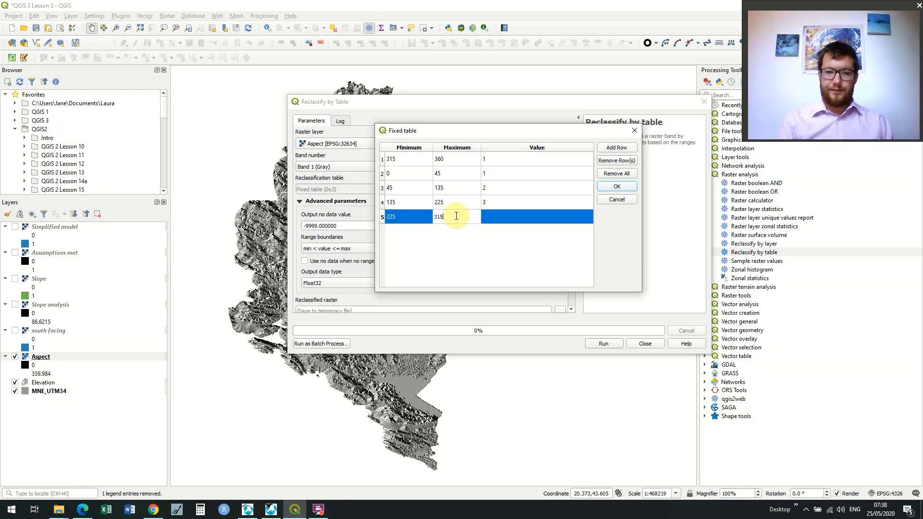
pyautogui.click(493, 216)
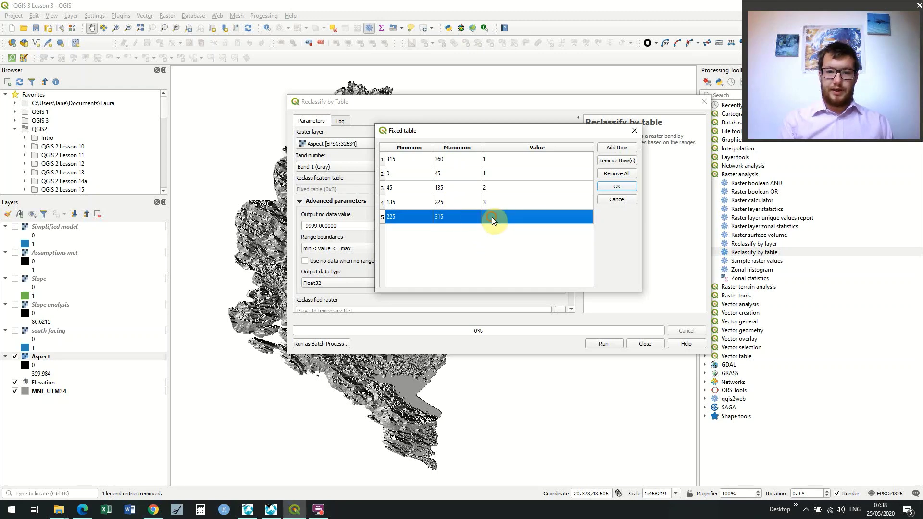
pyautogui.doubleClick(492, 217)
pyautogui.write('4')
pyautogui.click(500, 239)
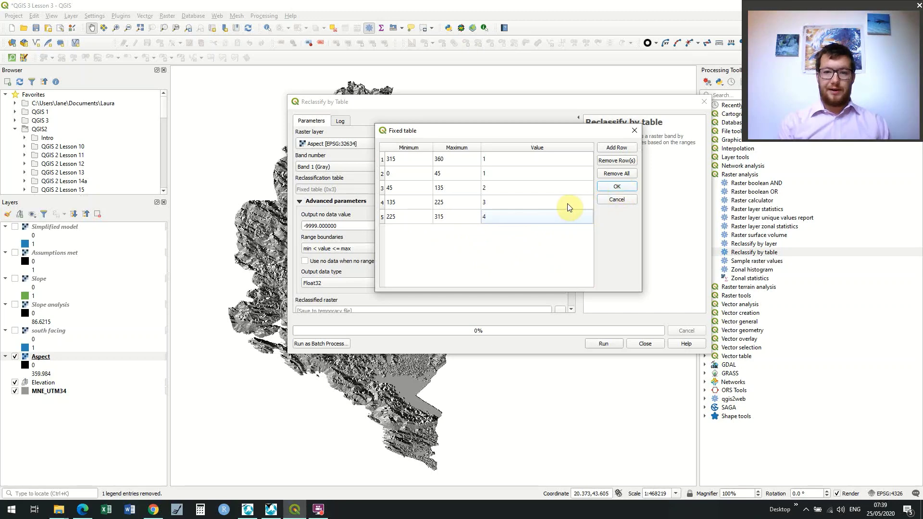
# Step: Accept the five-row table and choose to save the reclassified raster to a file
pyautogui.press('Return')
pyautogui.scroll(-2, 571, 204)
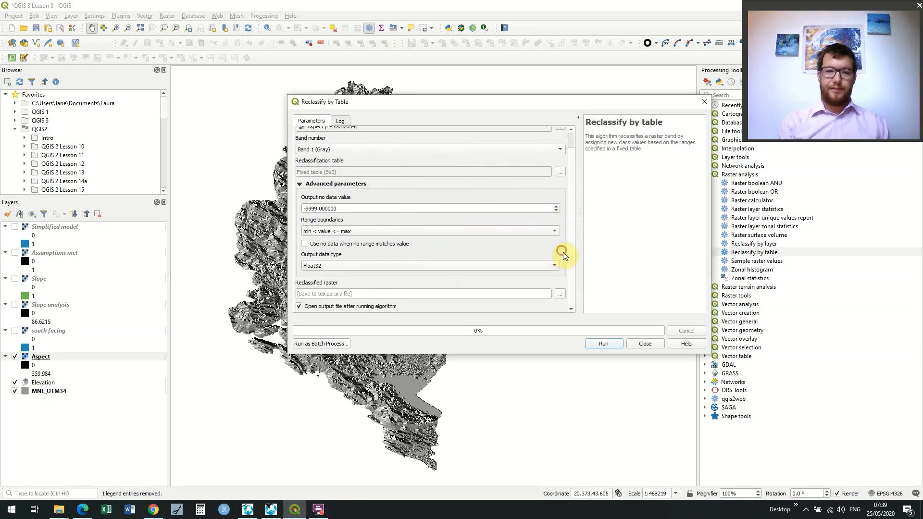
pyautogui.click(560, 294)
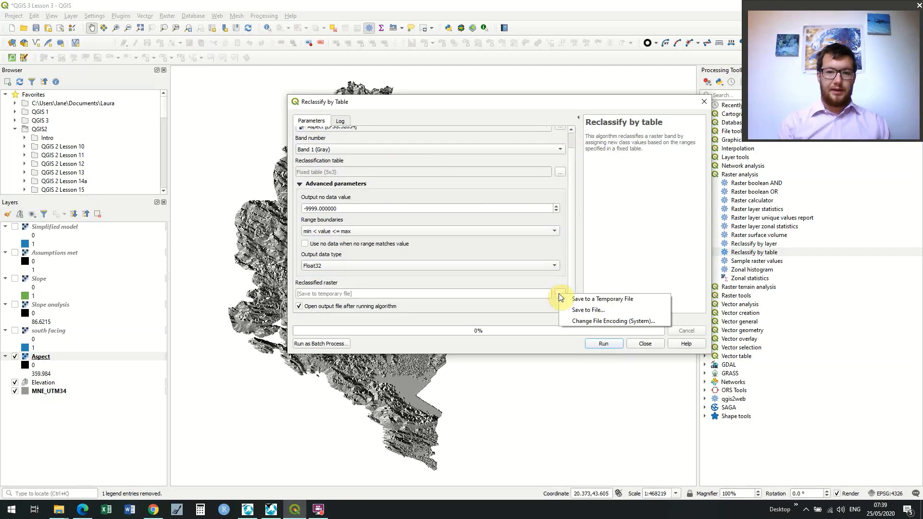
pyautogui.click(578, 310)
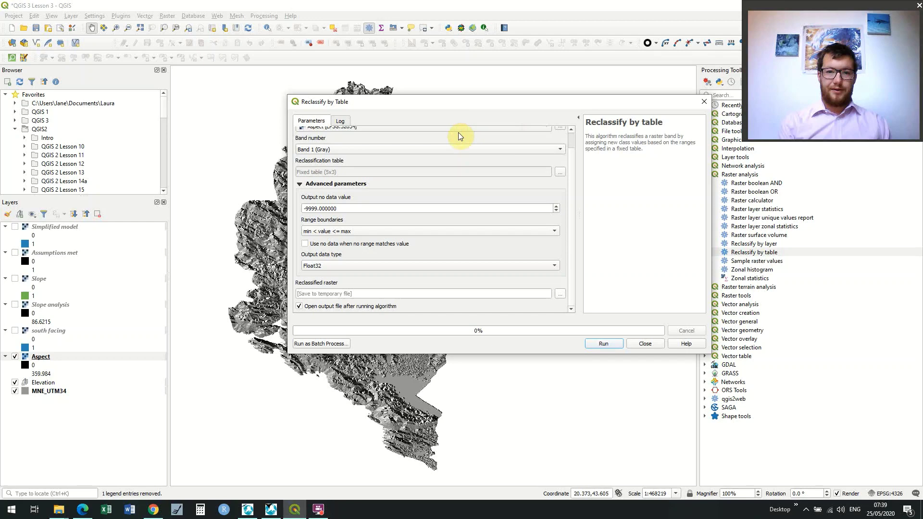
# Step: Create a new folder named 'QGIS 3 Lesson 6' inside the QGIS for everyone 3 folder
pyautogui.click(518, 133)
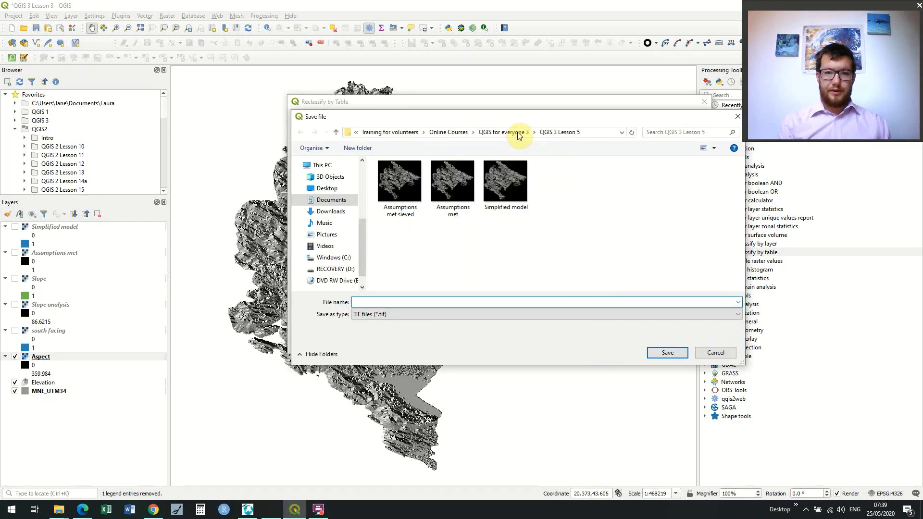
pyautogui.rightClick(648, 206)
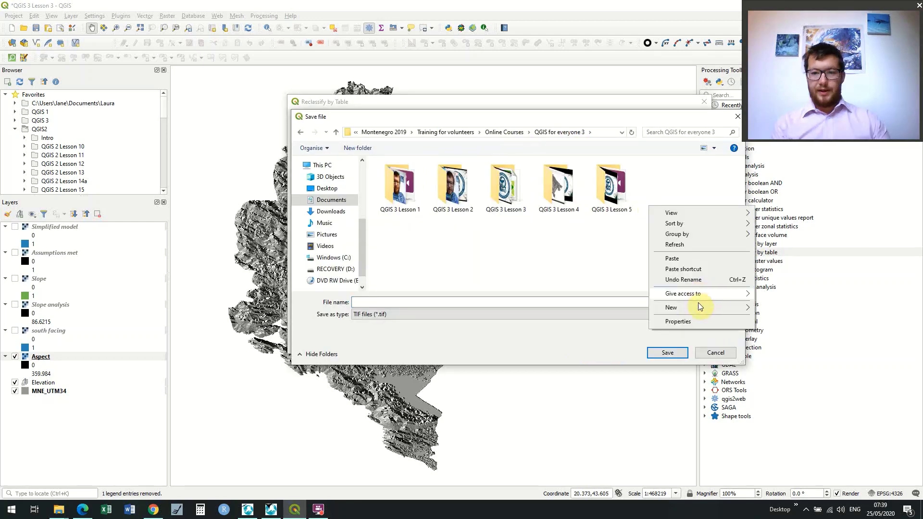
pyautogui.click(771, 307)
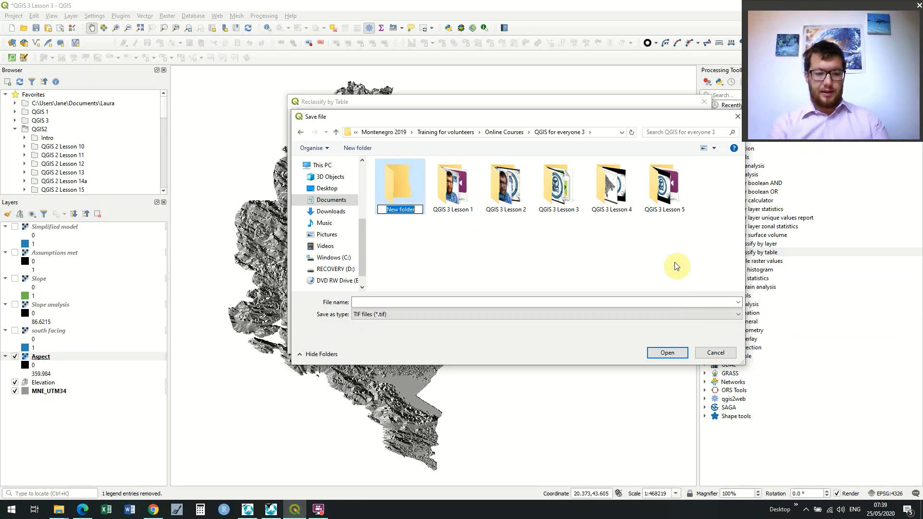
pyautogui.write('QGIS')
pyautogui.press('Return')
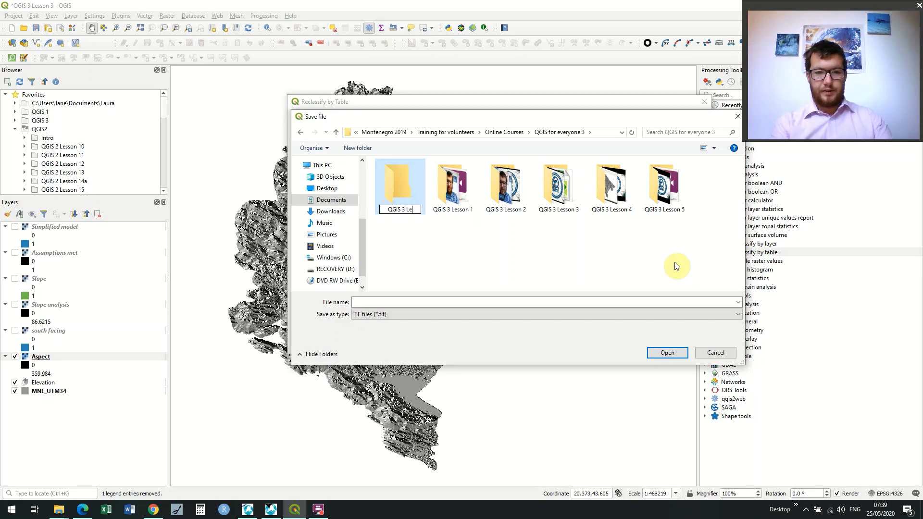
pyautogui.write('3 Lesson 5')
pyautogui.press('BackSpace')
pyautogui.write('6')
pyautogui.click(673, 265)
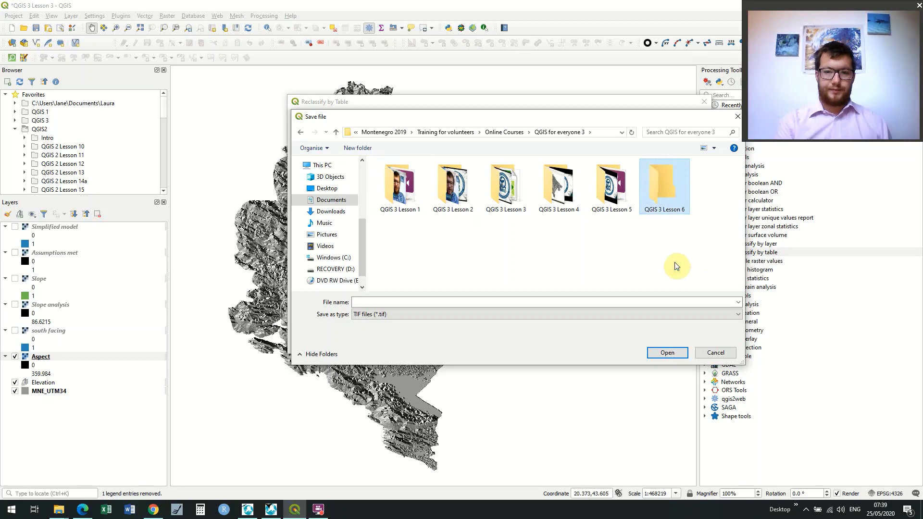
# Step: Save the output as 'Aspectreclassify' inside the QGIS 3 Lesson 6 folder
pyautogui.press('Return')
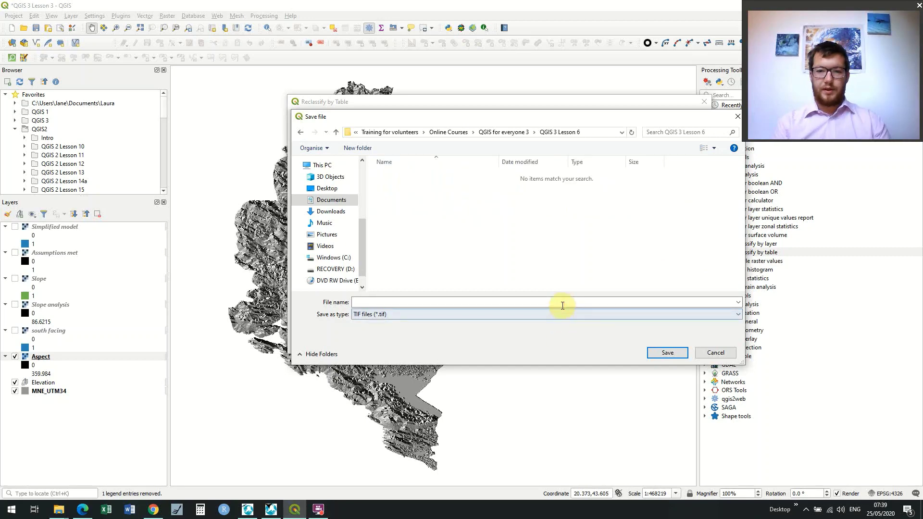
pyautogui.click(562, 305)
pyautogui.write('As')
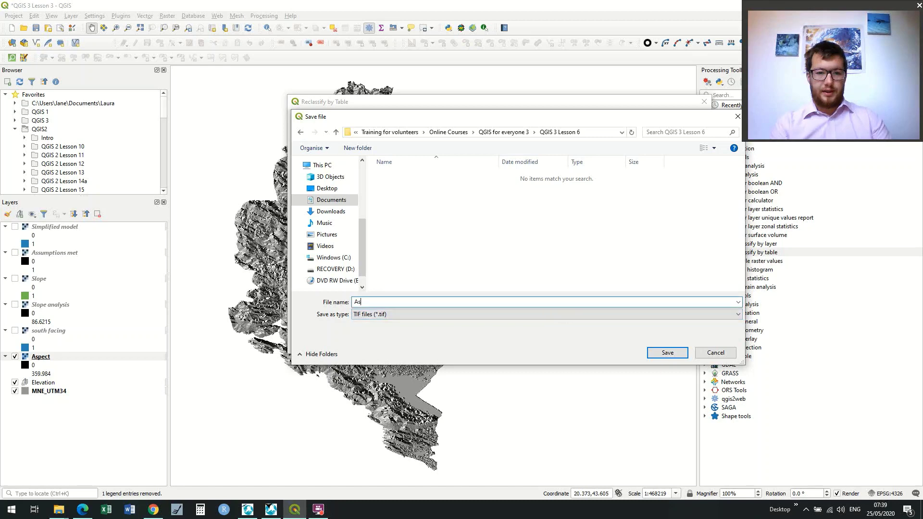
pyautogui.write('pectre')
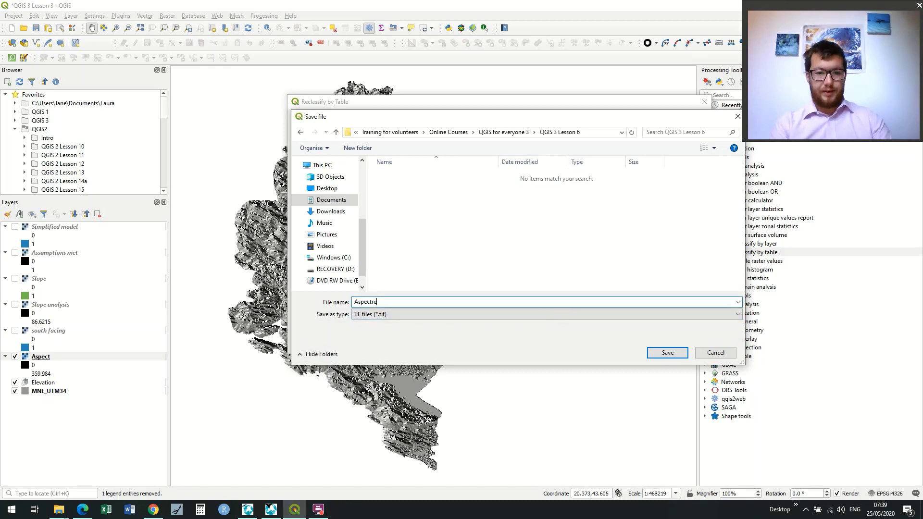
pyautogui.write('cla')
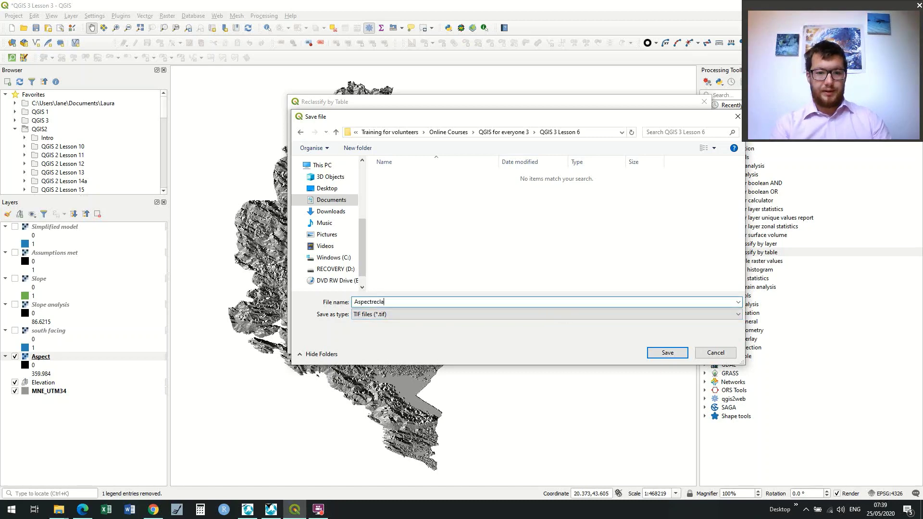
pyautogui.write('ssif')
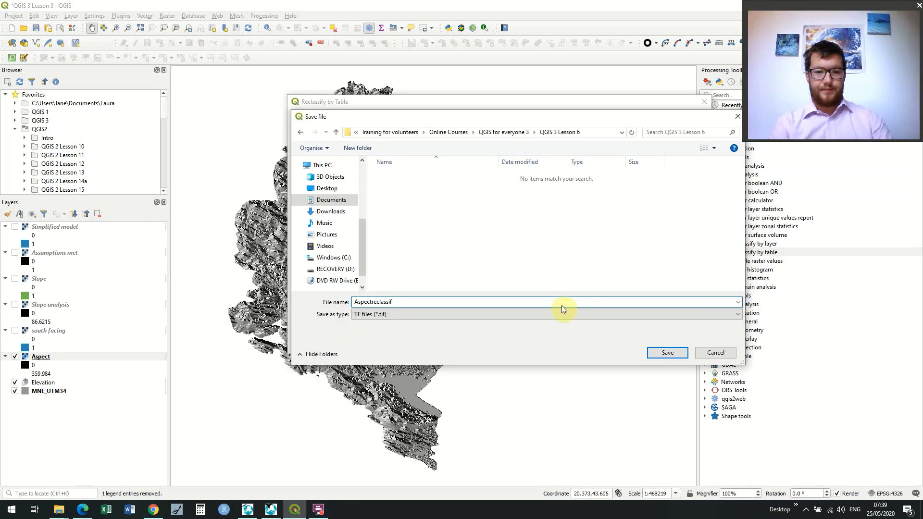
pyautogui.write('y')
pyautogui.press('Return')
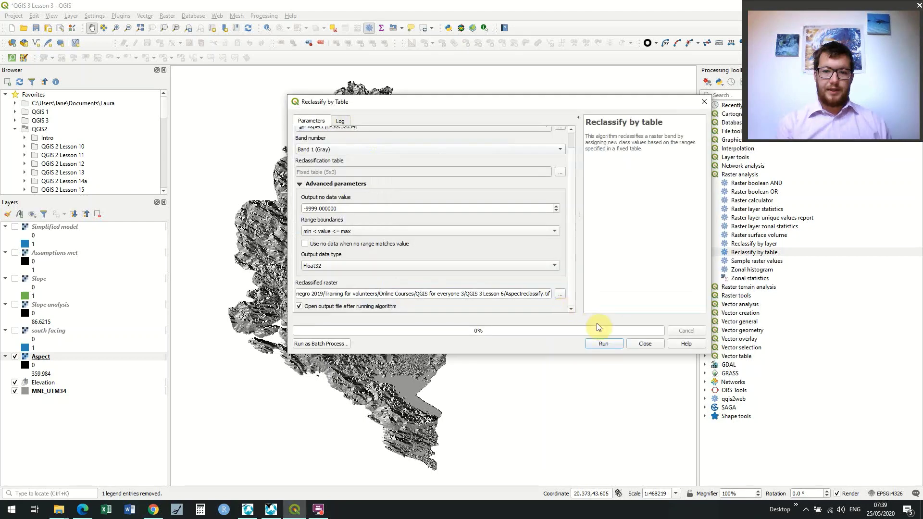
# Step: Run the reclassification to create the Aspectreclassify layer, close the tool, and hide the layer
pyautogui.click(615, 344)
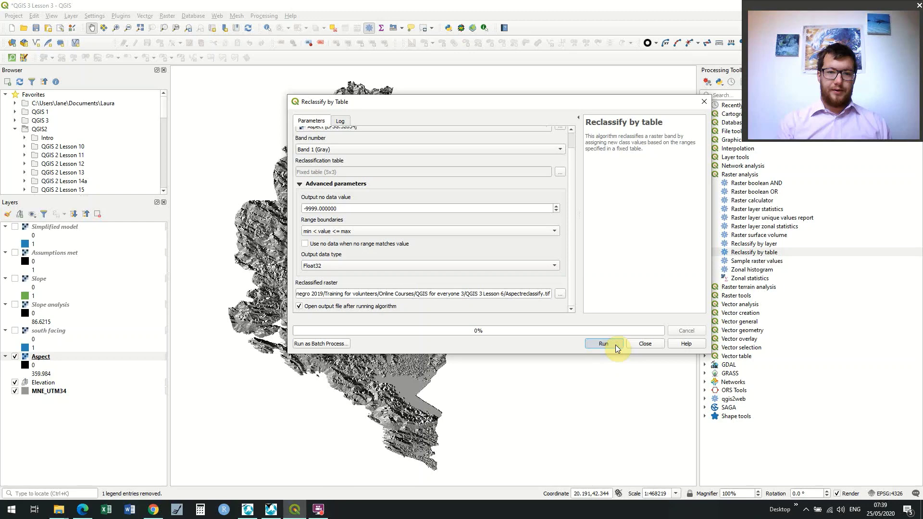
pyautogui.click(615, 345)
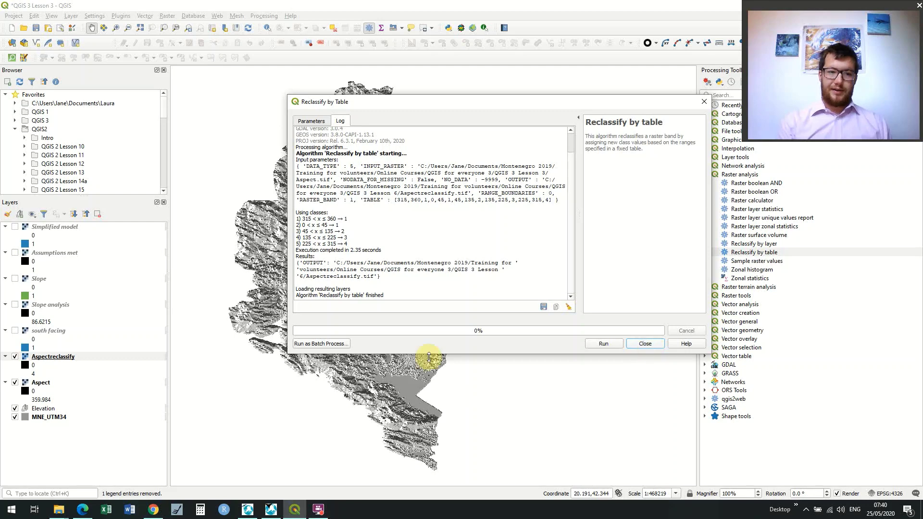
pyautogui.click(637, 343)
pyautogui.click(15, 356)
# Step: Show the Aspectreclassify layer and set its symbology render type to Singleband pseudocolor
pyautogui.click(15, 359)
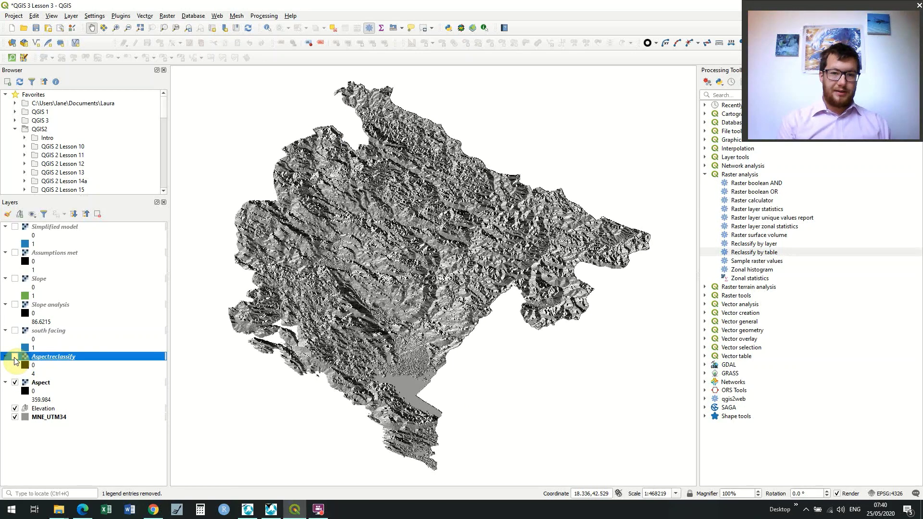
pyautogui.click(15, 357)
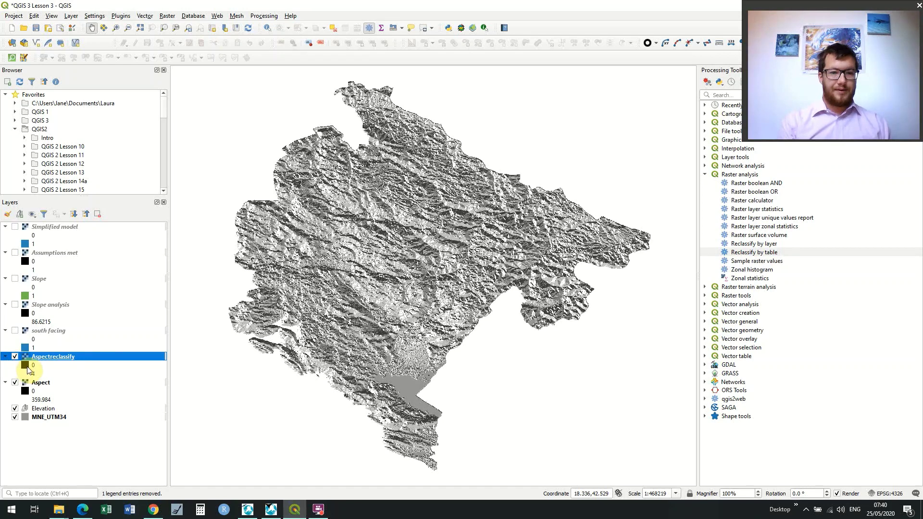
pyautogui.click(27, 367)
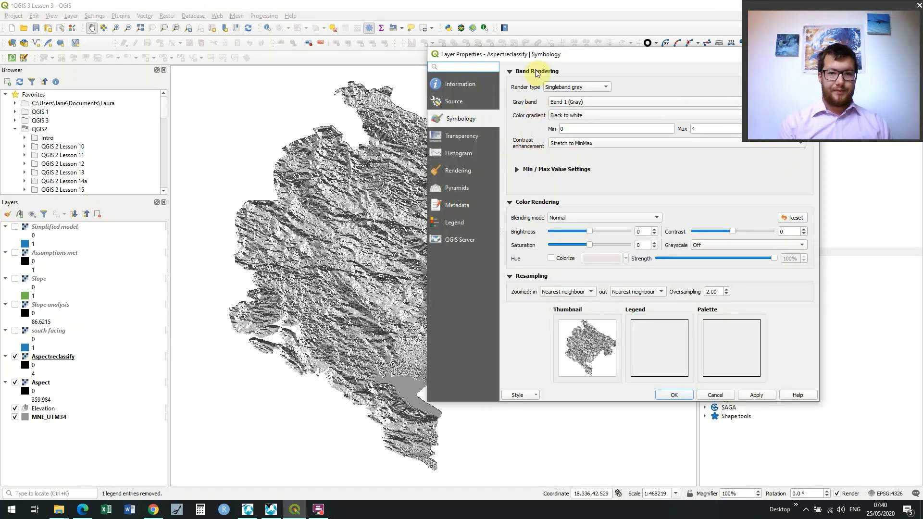
pyautogui.moveTo(598, 51); pyautogui.dragTo(477, 44)
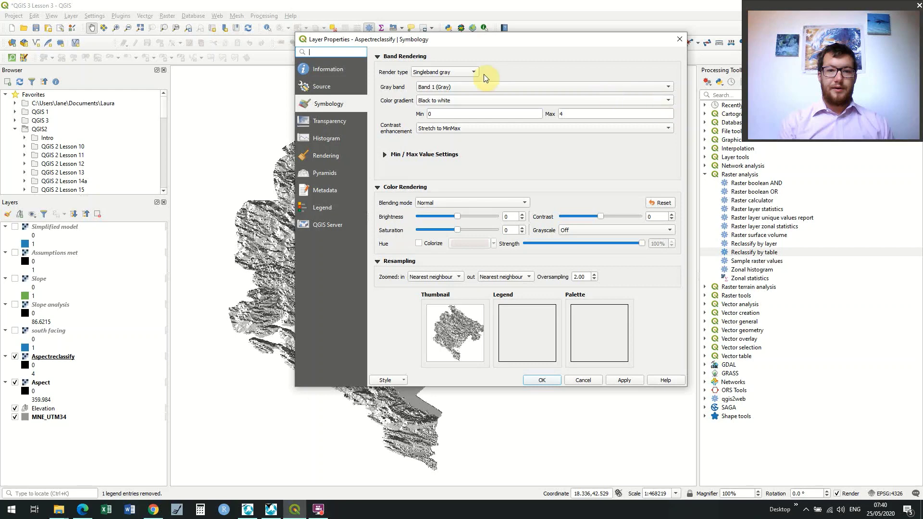
pyautogui.click(471, 70)
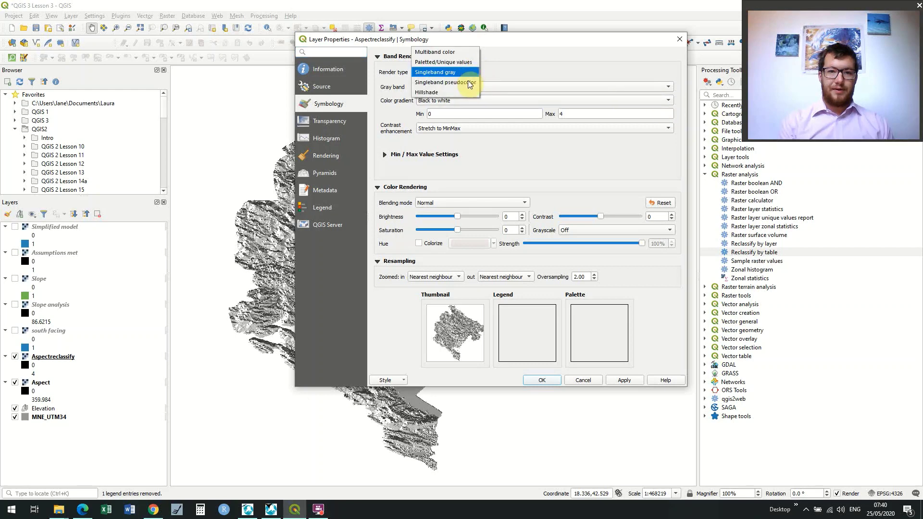
pyautogui.click(470, 84)
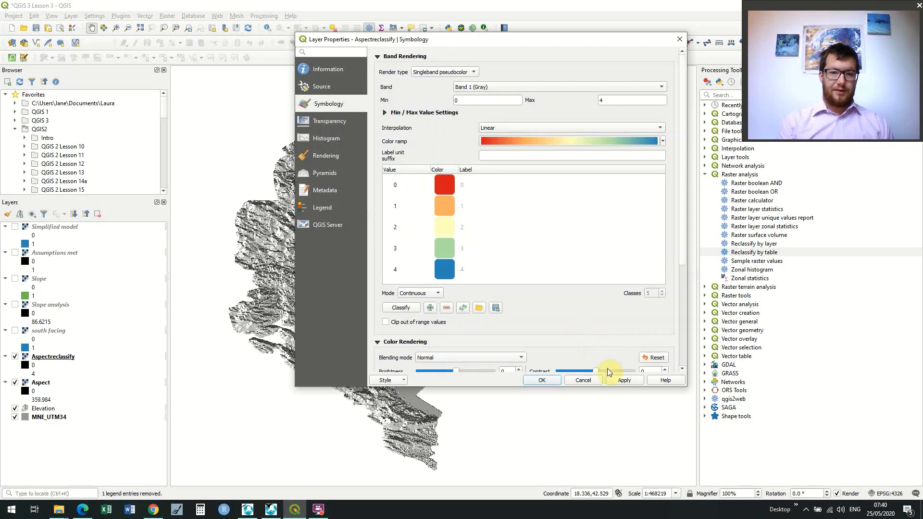
# Step: Apply the pseudocolor style, delete the value 0 class to leave classes 1–4, and confirm
pyautogui.click(624, 379)
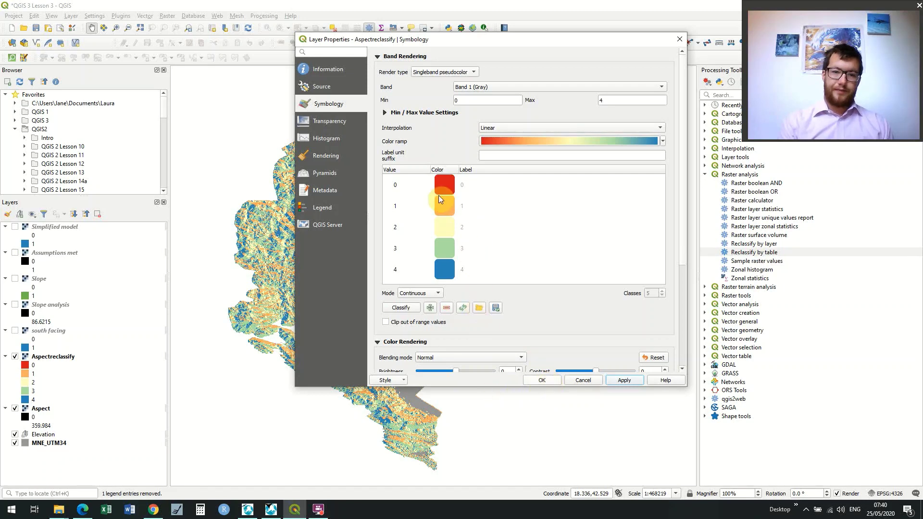
pyautogui.click(427, 190)
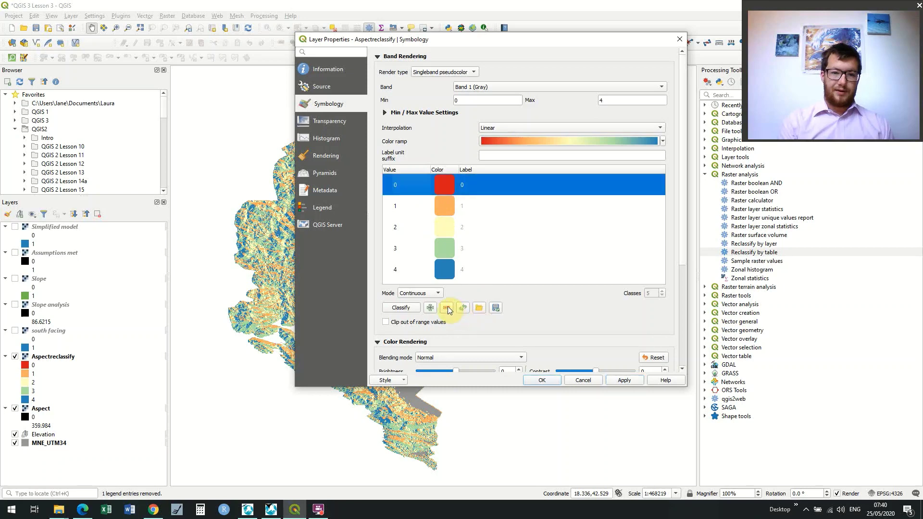
pyautogui.click(625, 378)
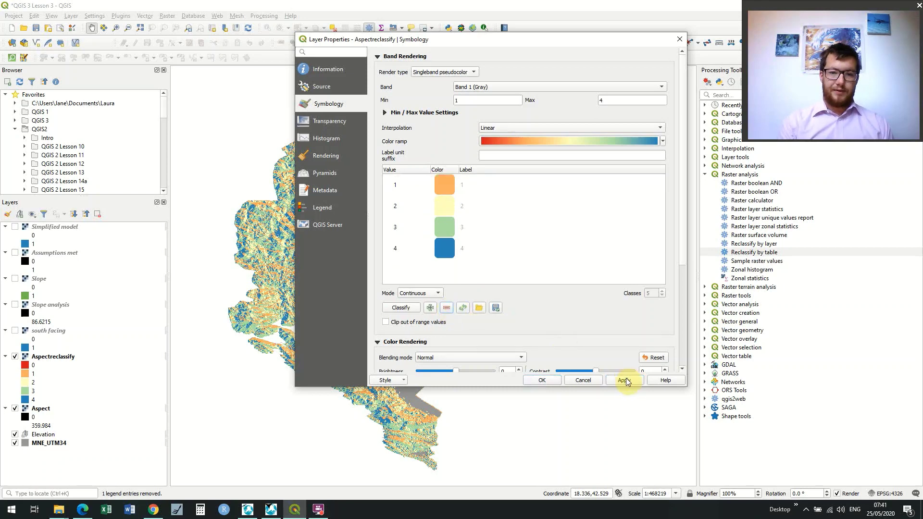
pyautogui.click(547, 381)
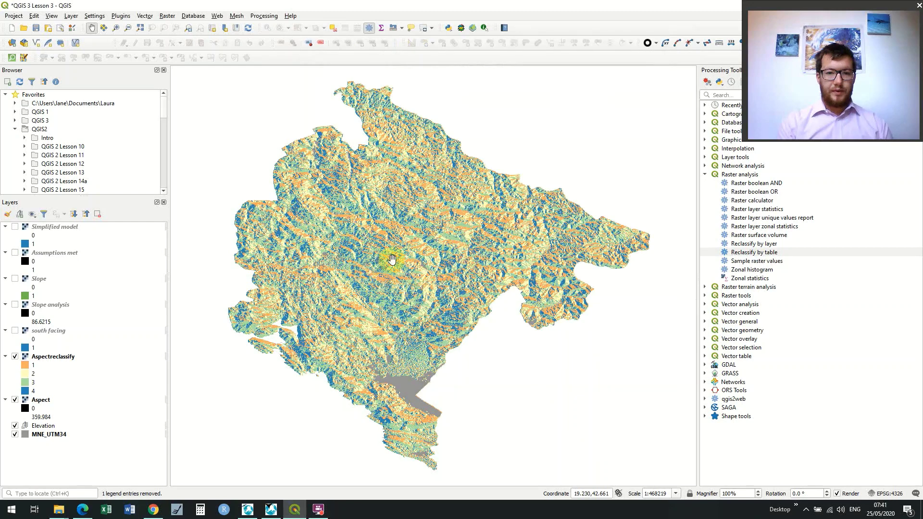